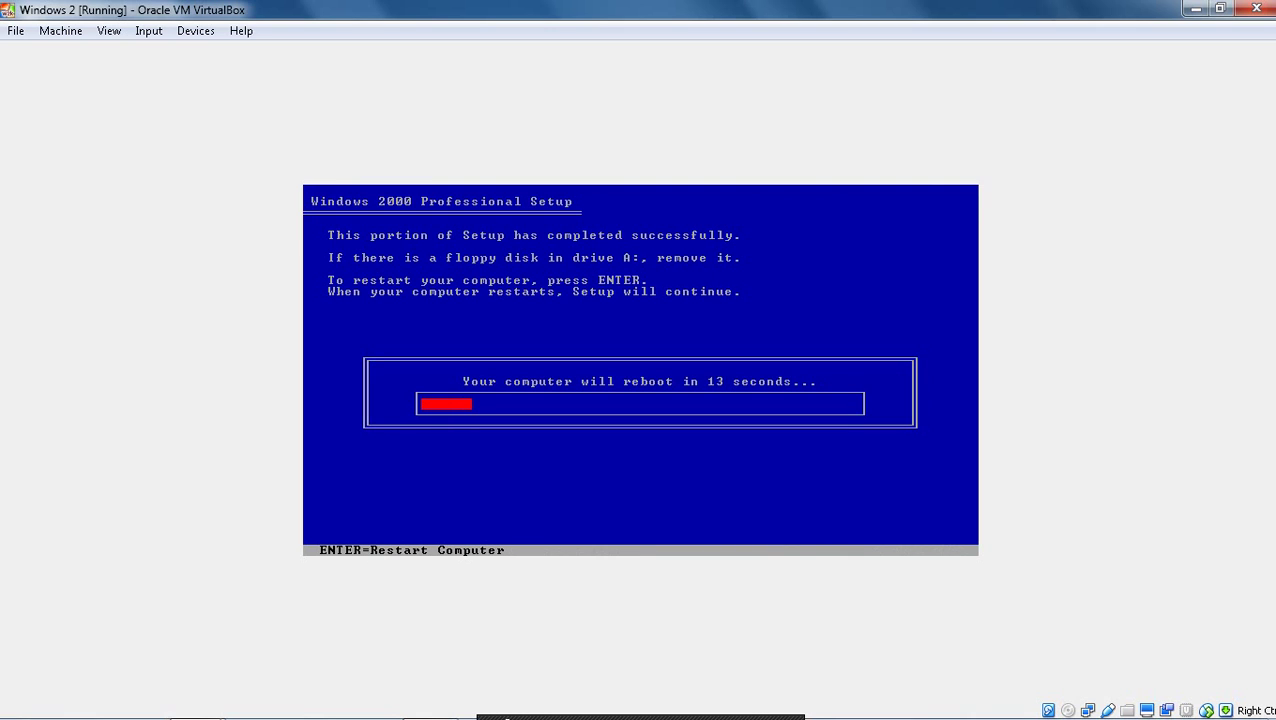
Restart the virtual machine to continue Setup and keep the host's current color scheme, allowing it to ask again
{"action": "key", "text": "Return"}
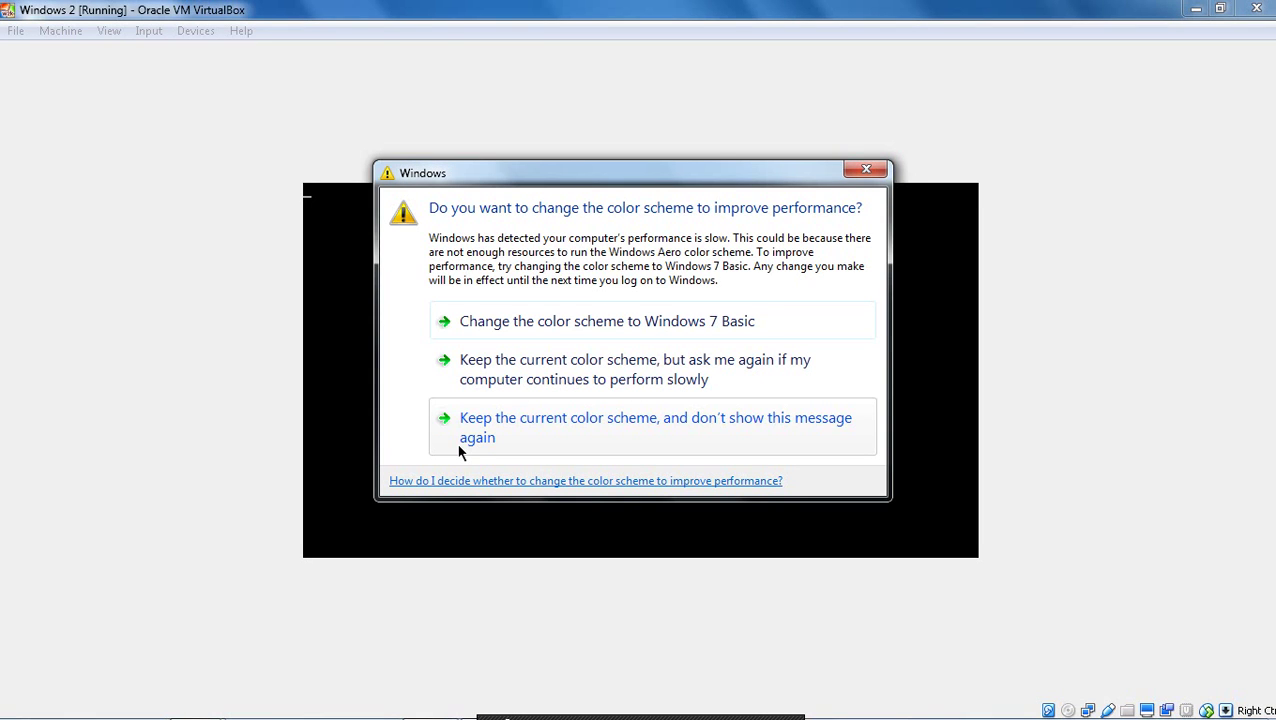
{"action": "left_click", "coordinate": [851, 170]}
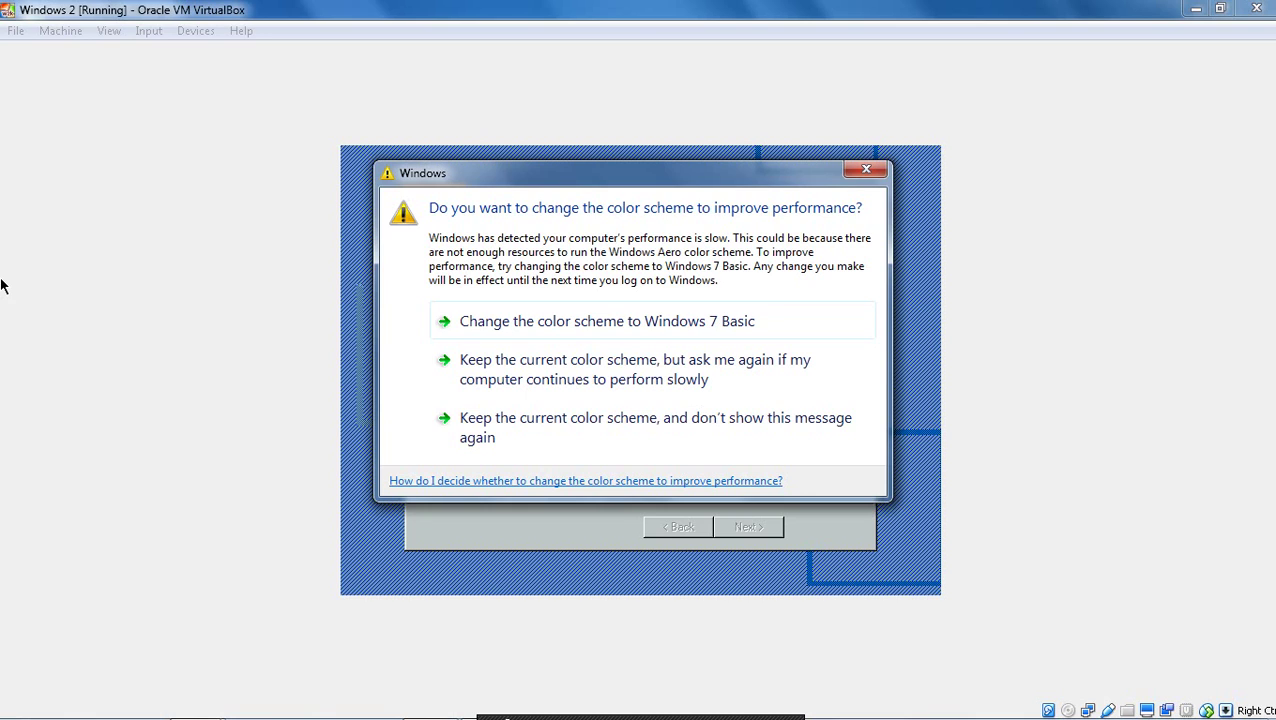
{"action": "left_click", "coordinate": [775, 375]}
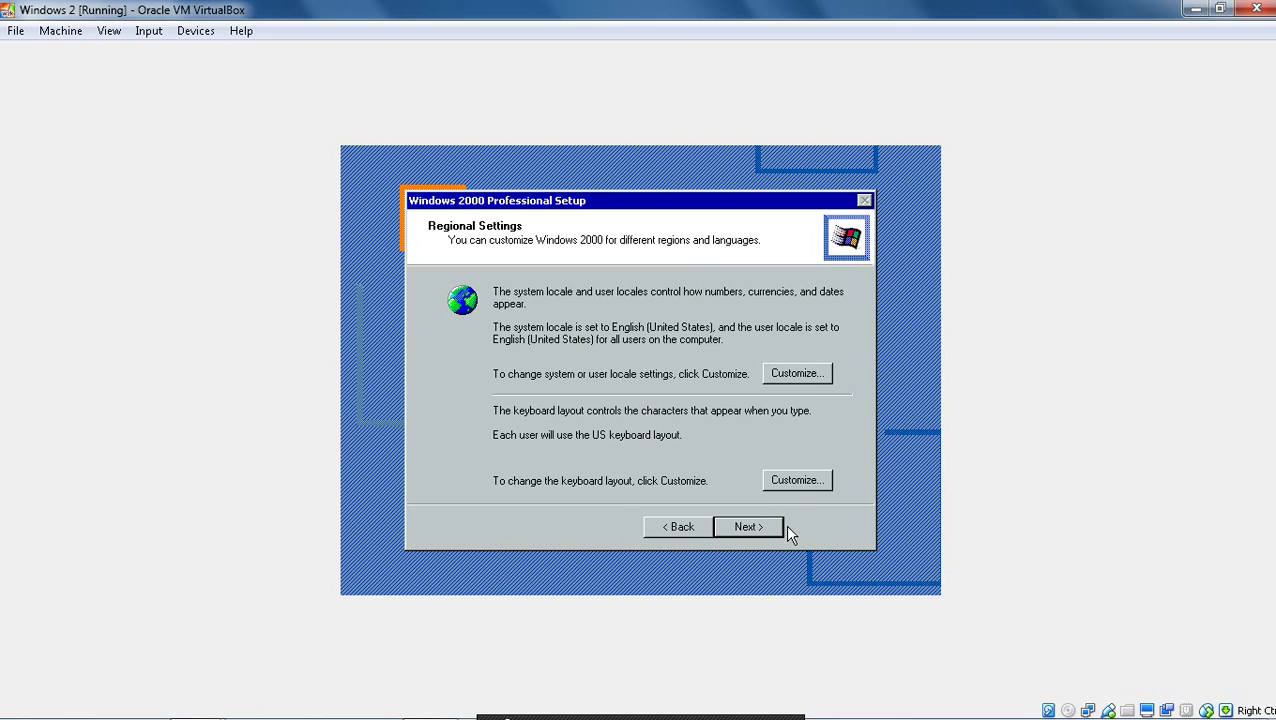
Accept the default regional settings and personalize the software with the name Administrator, leaving the organization empty
{"action": "left_click", "coordinate": [765, 527]}
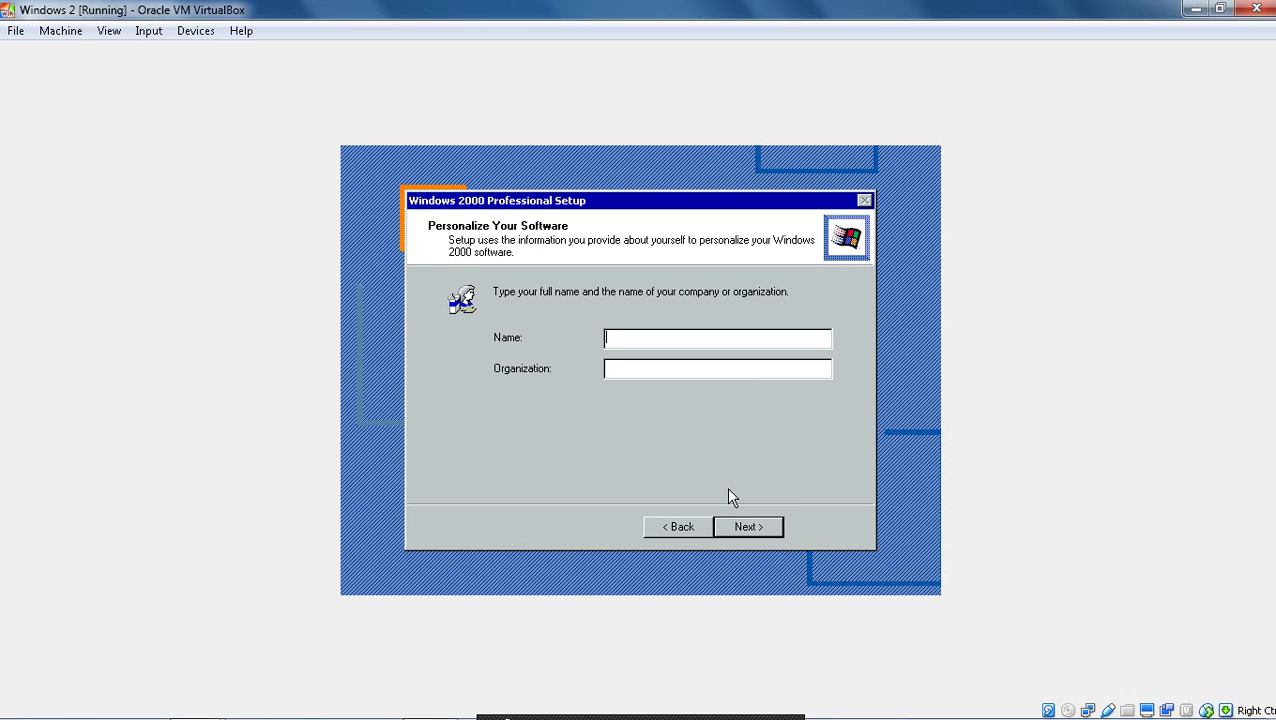
{"action": "type", "text": "A"}
{"action": "key", "text": "BackSpace"}
{"action": "type", "text": "Administrator"}
{"action": "left_click", "coordinate": [757, 522]}
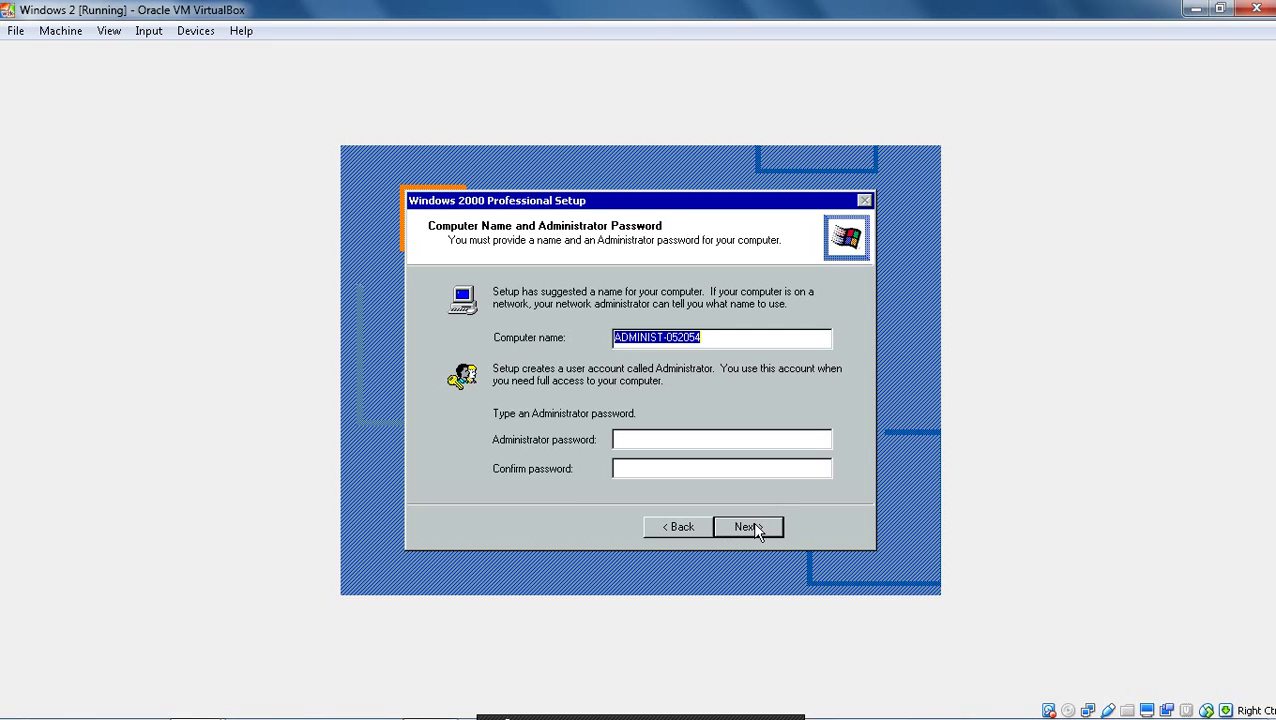
Accept the suggested computer name, blank administrator password and default date settings, and set the workgroup to E
{"action": "left_click", "coordinate": [748, 527]}
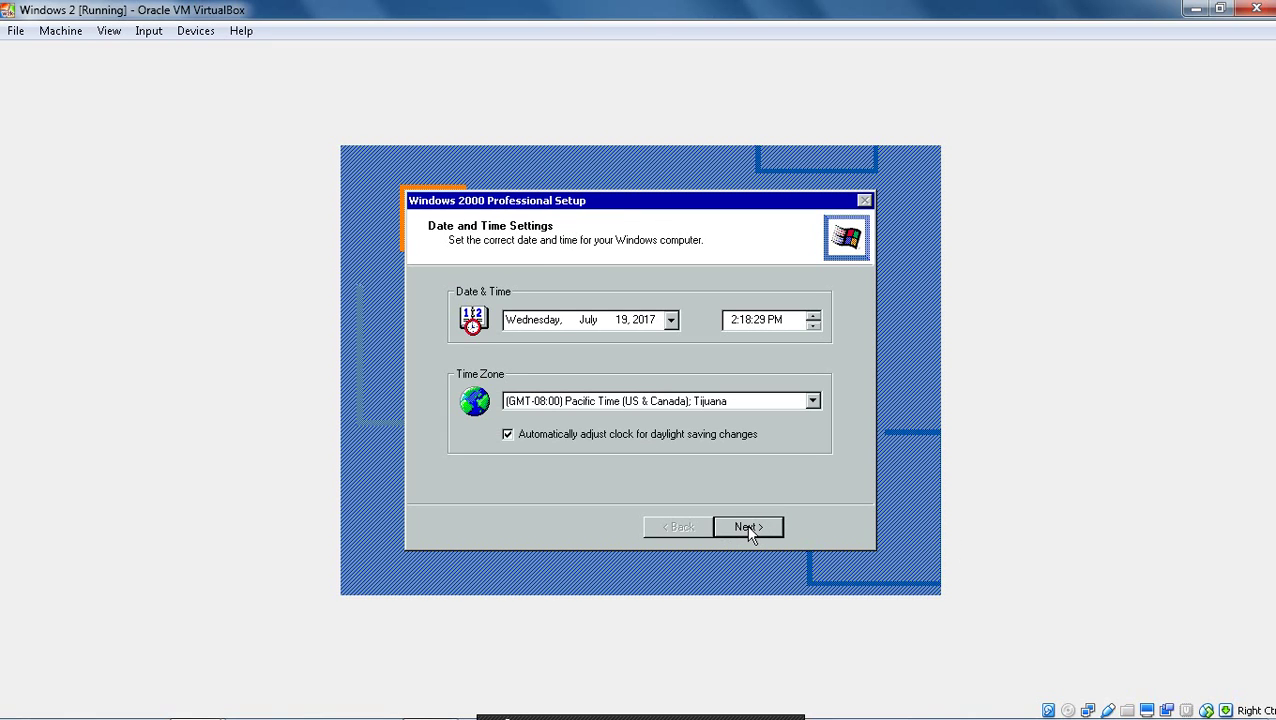
{"action": "left_click", "coordinate": [749, 528]}
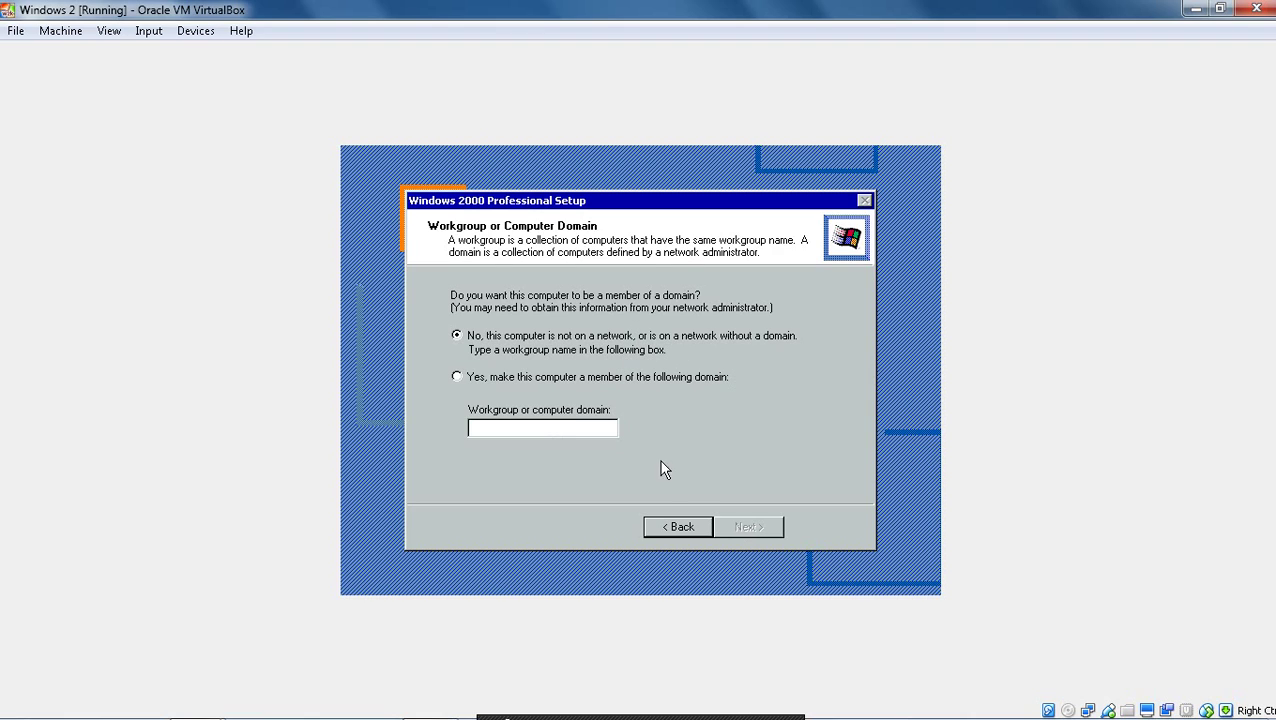
{"action": "left_click", "coordinate": [572, 428]}
{"action": "type", "text": "E"}
{"action": "left_click", "coordinate": [745, 527]}
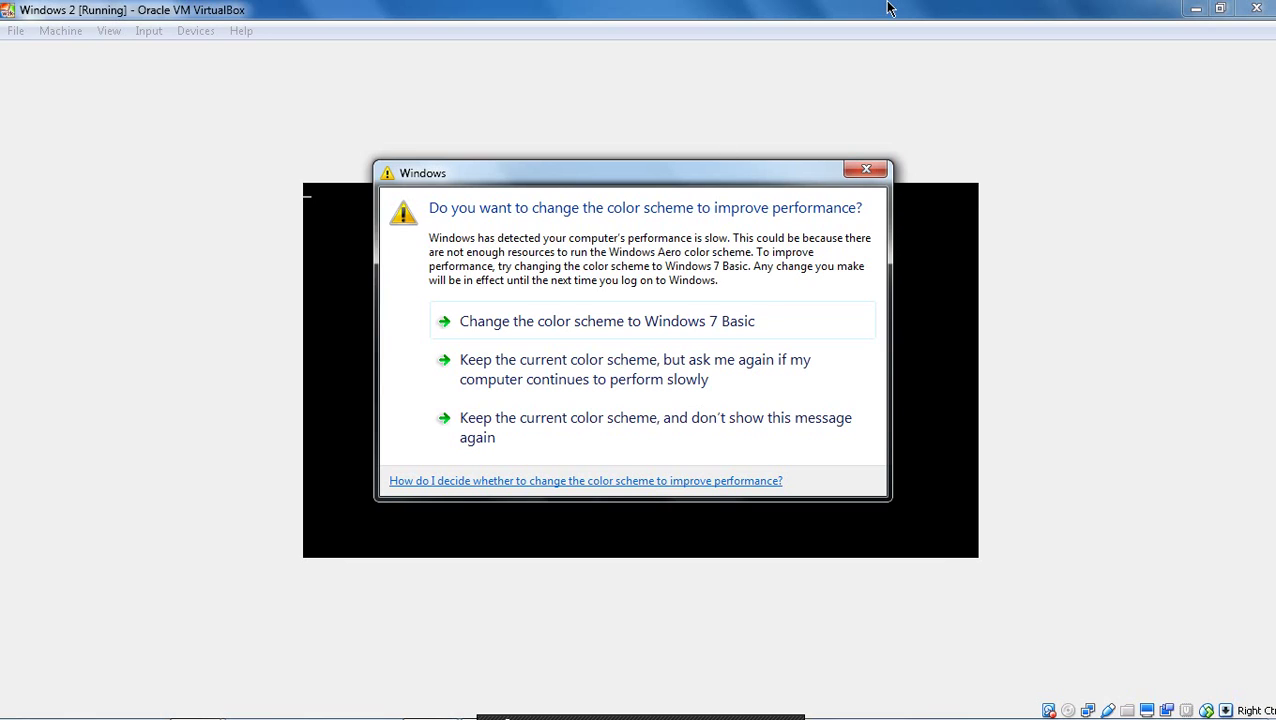
Keep the host's current color scheme without further reminders, and accept the default regional settings in Setup
{"action": "left_click", "coordinate": [865, 172]}
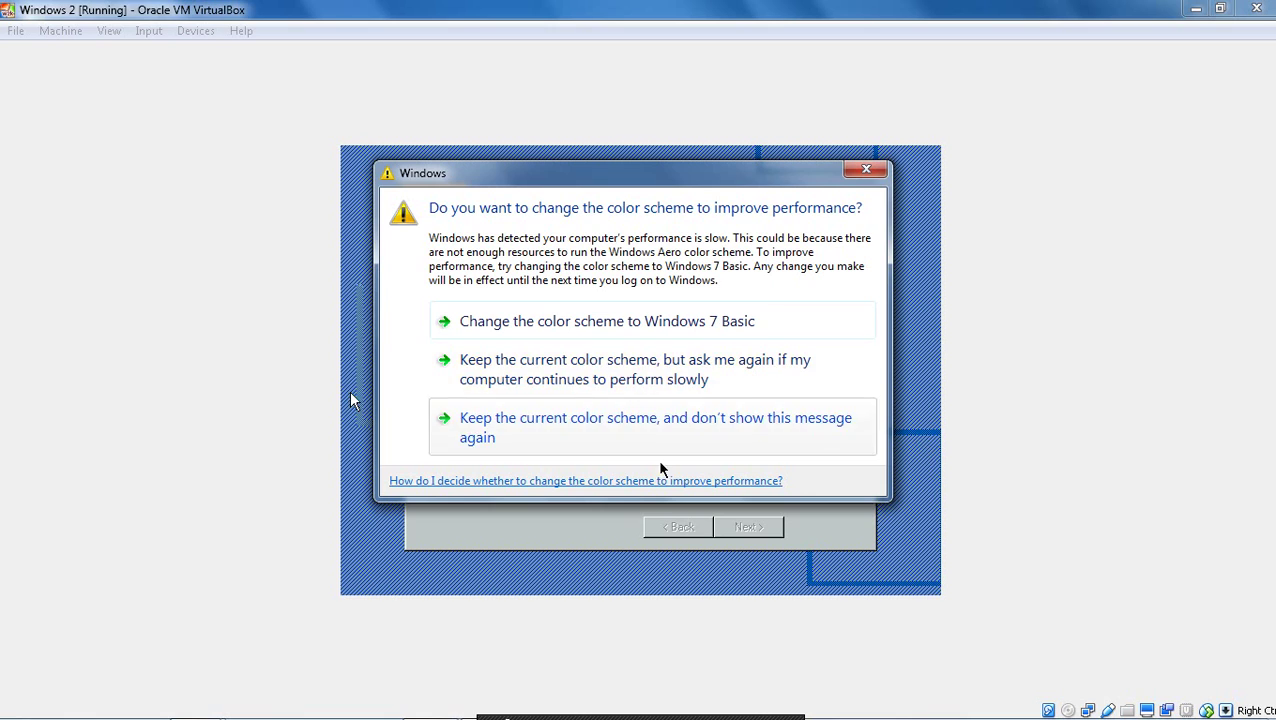
{"action": "left_click", "coordinate": [764, 428]}
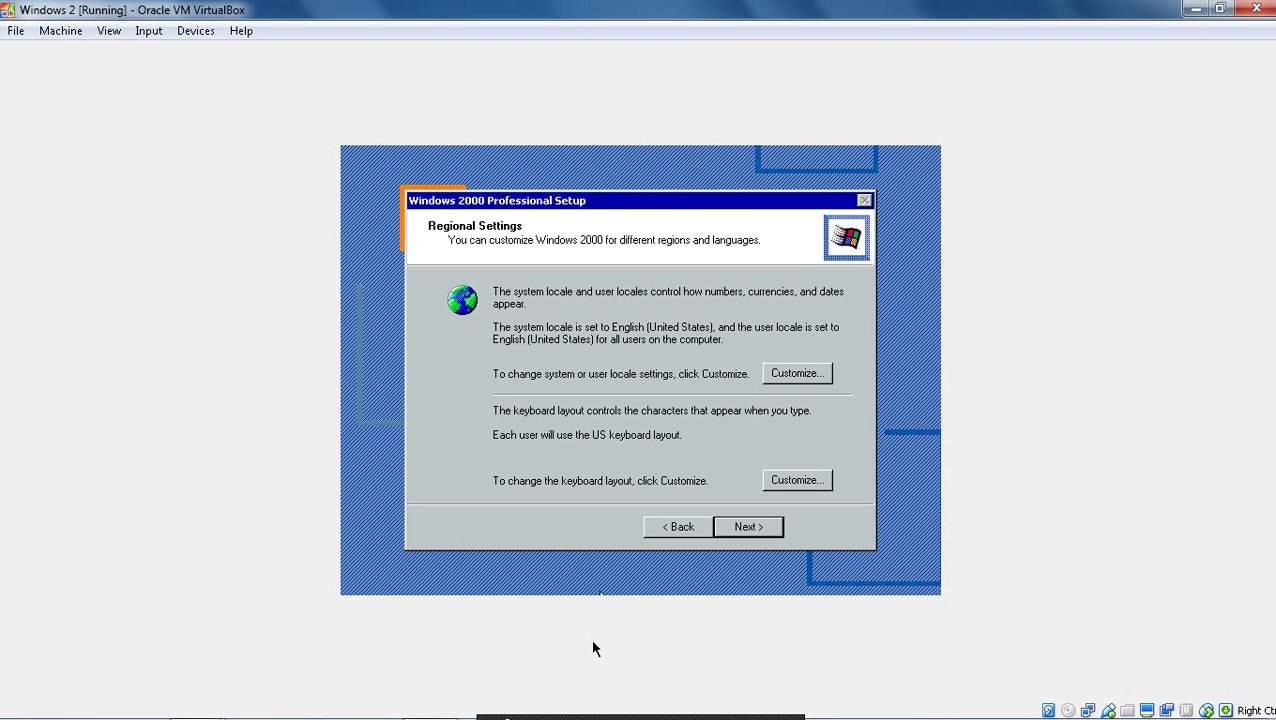
{"action": "left_click", "coordinate": [758, 526]}
{"action": "left_click", "coordinate": [758, 526]}
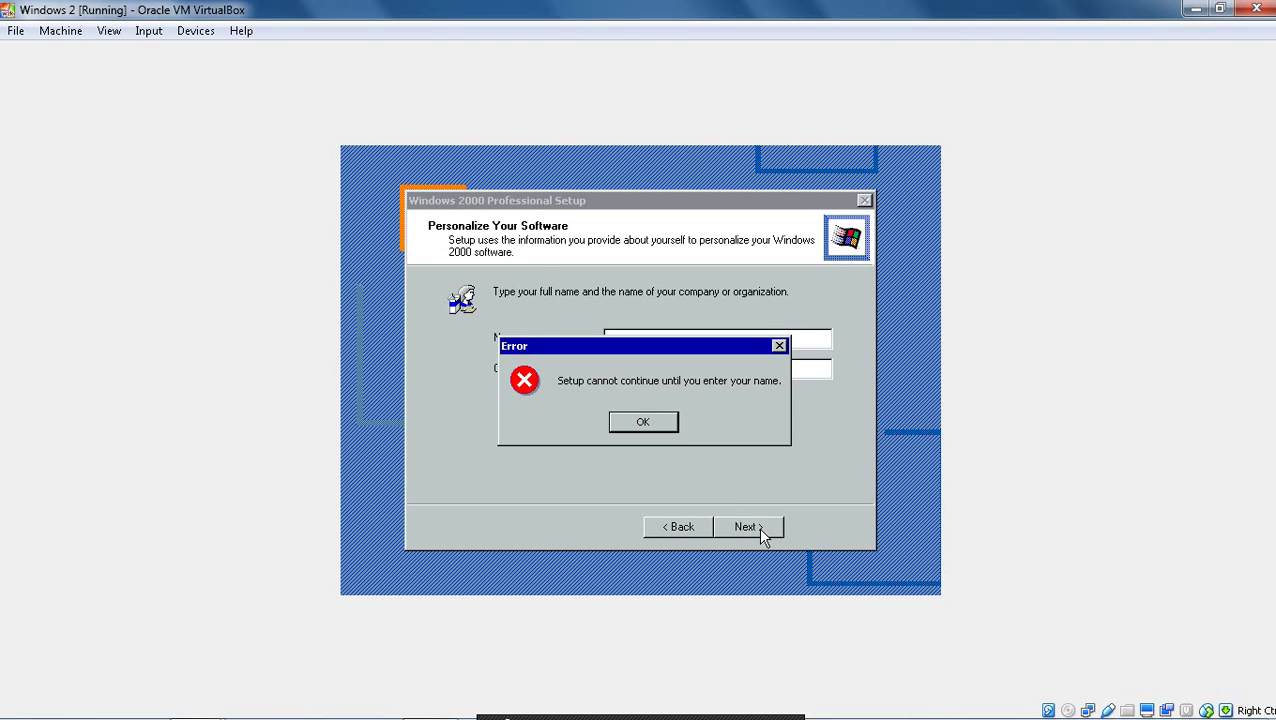
{"action": "left_click", "coordinate": [663, 429]}
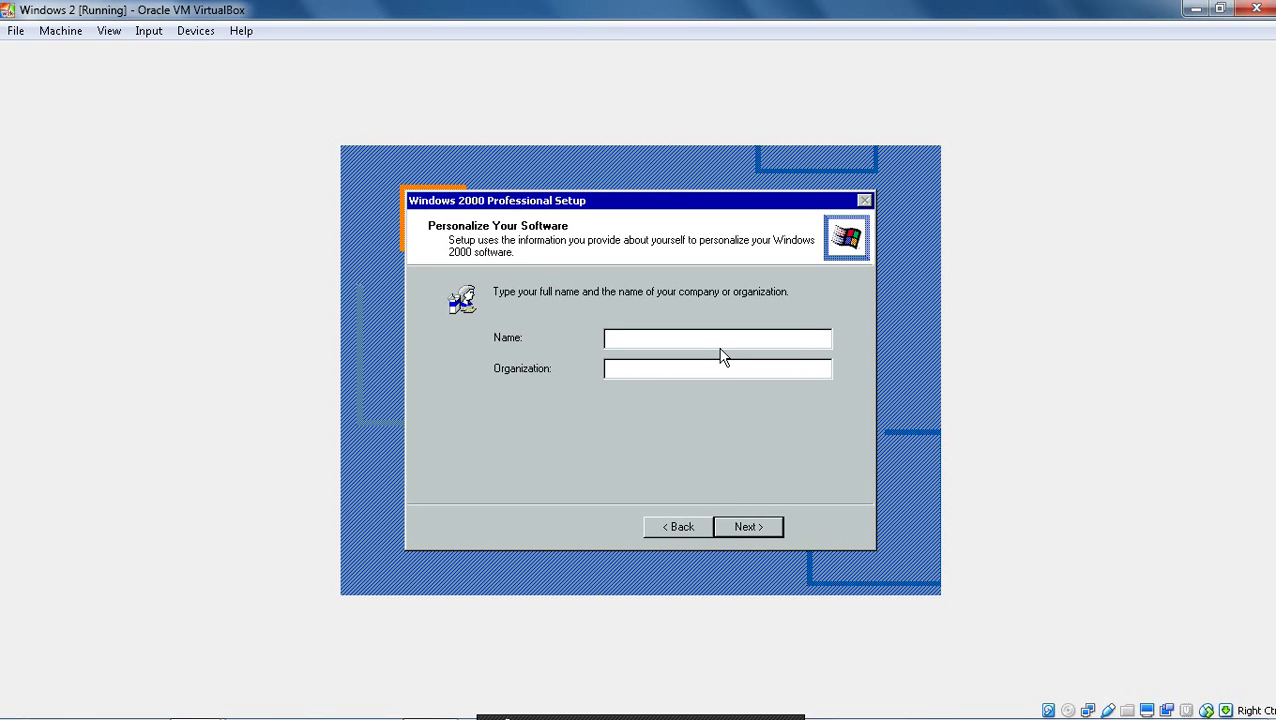
Enter Administrator as the name and accept the default computer name, blank password, and date and time settings
{"action": "type", "text": "Administrator"}
{"action": "key", "text": "Return"}
{"action": "key", "text": "Return"}
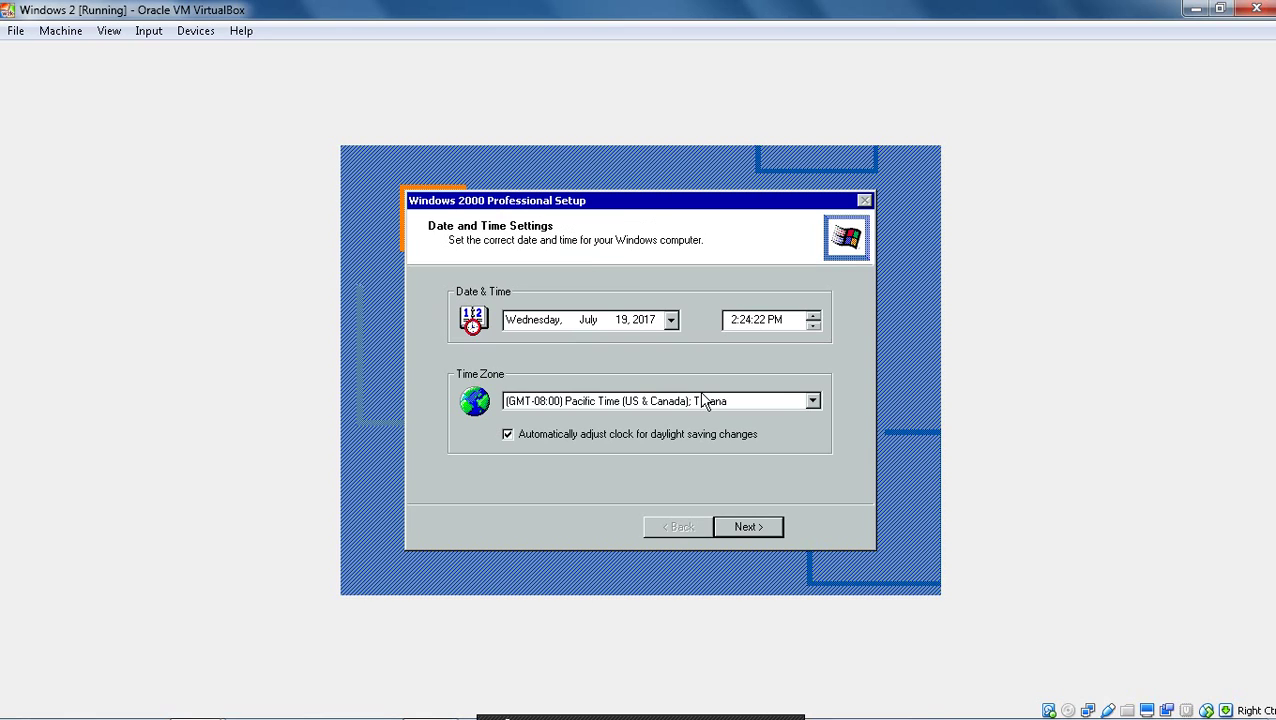
{"action": "key", "text": "Return"}
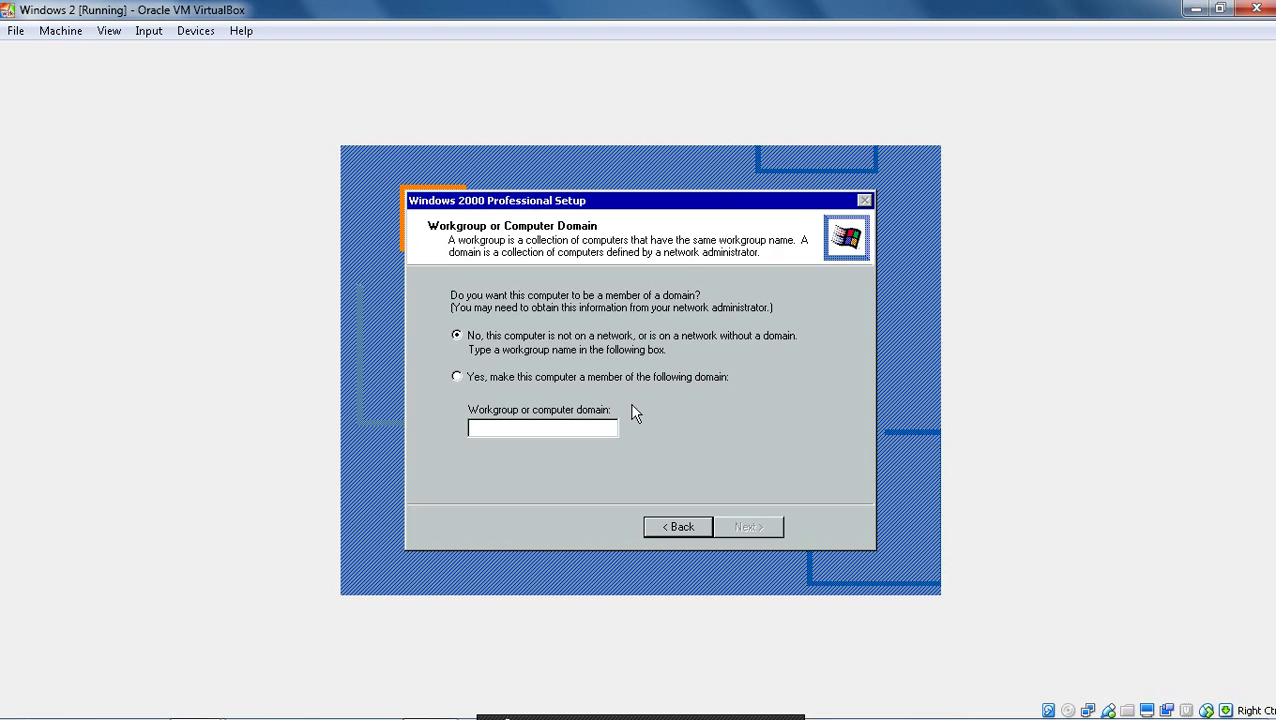
Keep the computer out of a domain, set its workgroup name to E, and continue Setup
{"action": "left_click", "coordinate": [586, 372]}
{"action": "left_click", "coordinate": [566, 336]}
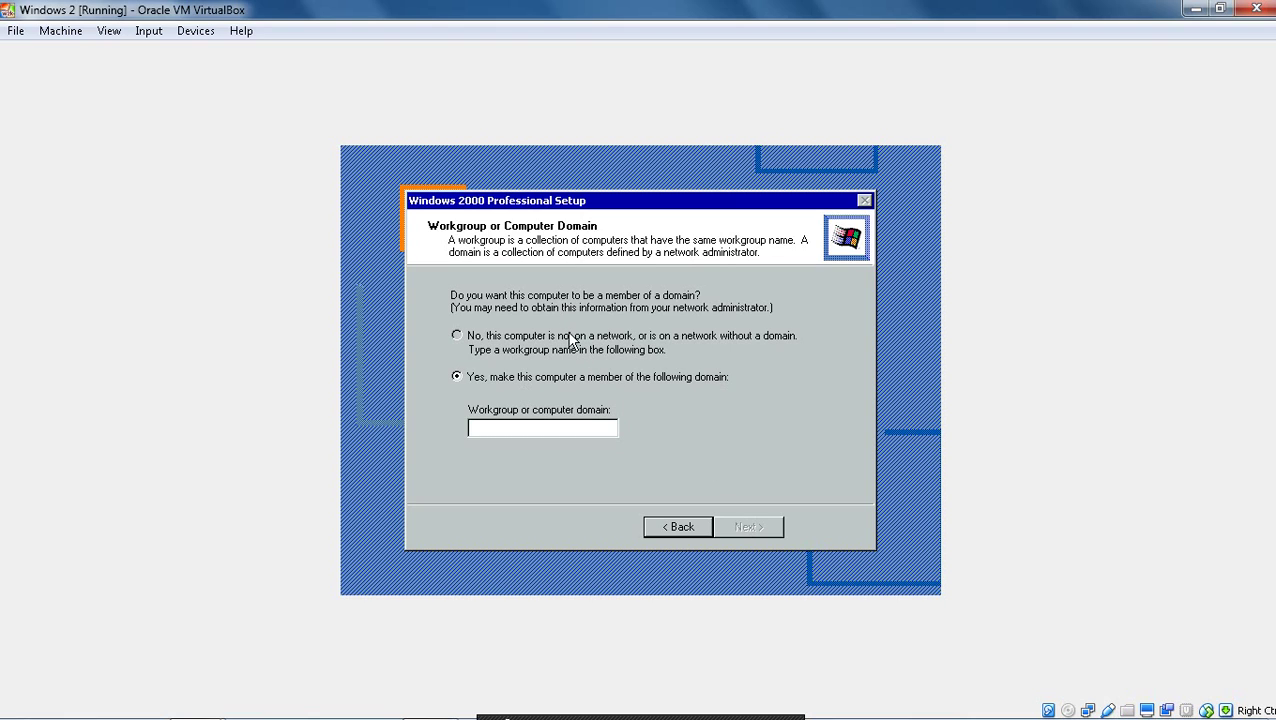
{"action": "left_click", "coordinate": [555, 427]}
{"action": "type", "text": "E"}
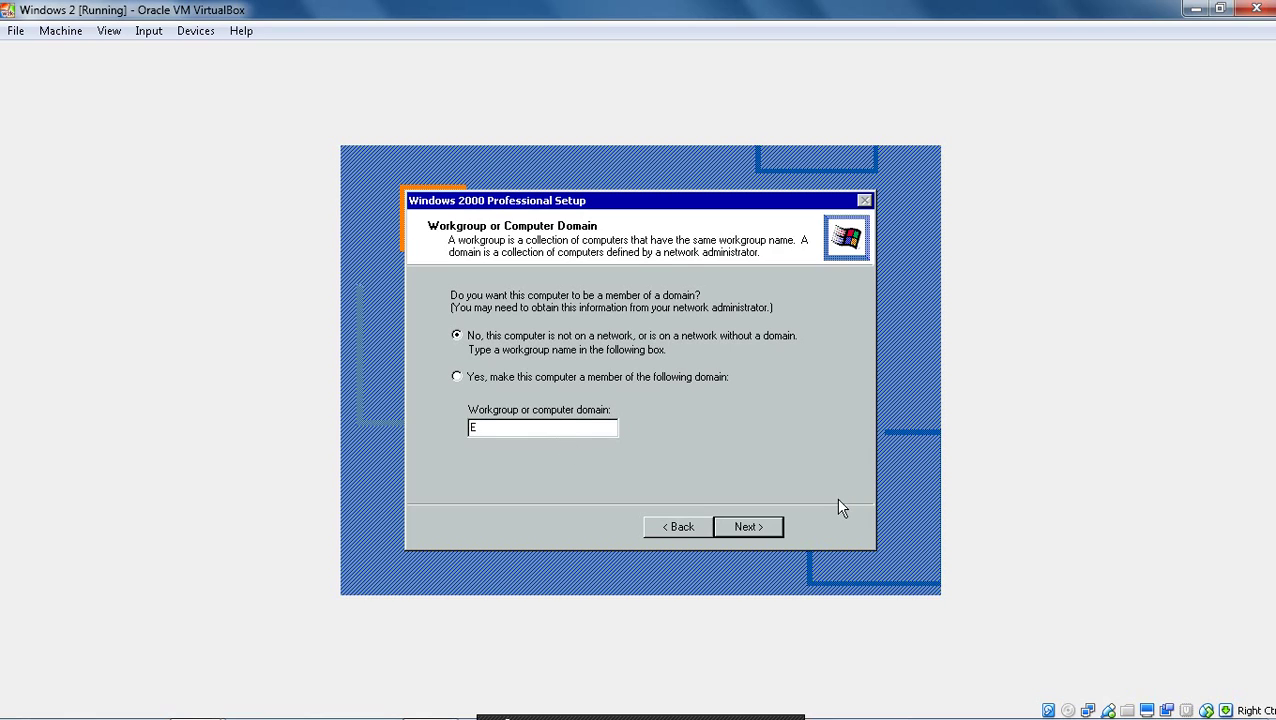
{"action": "left_click", "coordinate": [746, 530]}
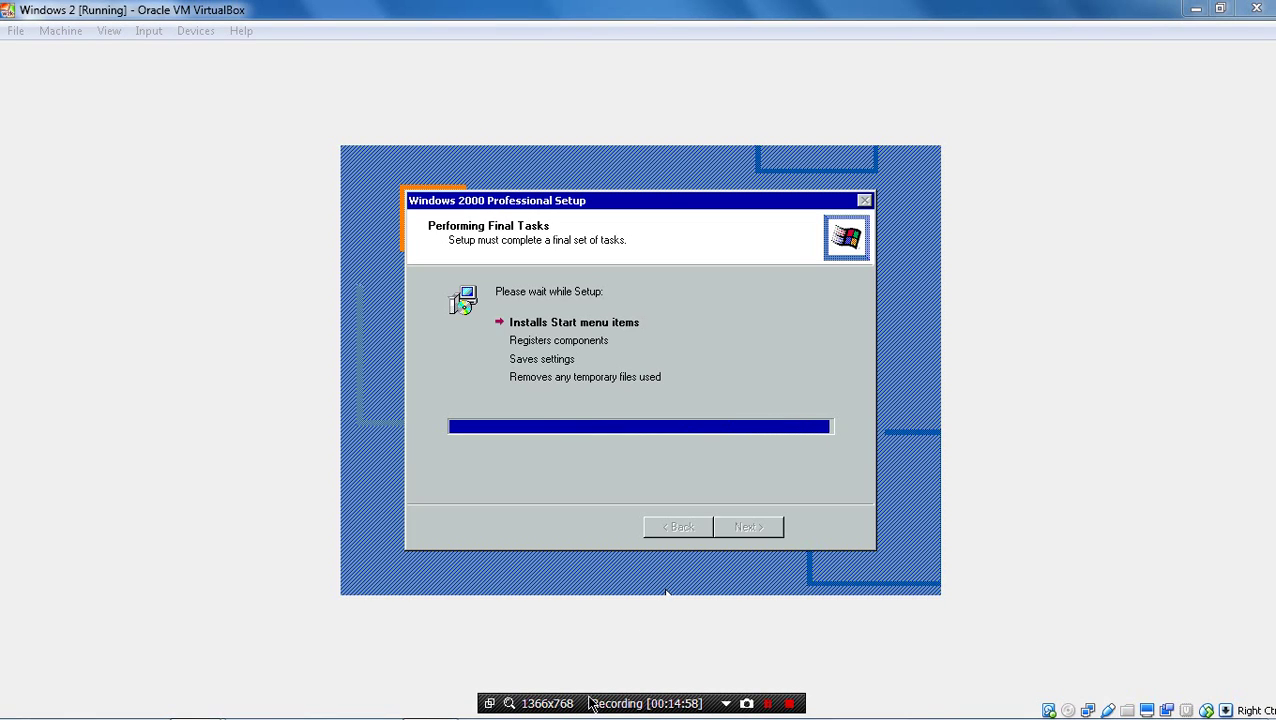
Finish Setup, log on as Administrator with a blank password, and exit the Getting Started window
{"action": "mouse_move", "coordinate": [590, 712]}
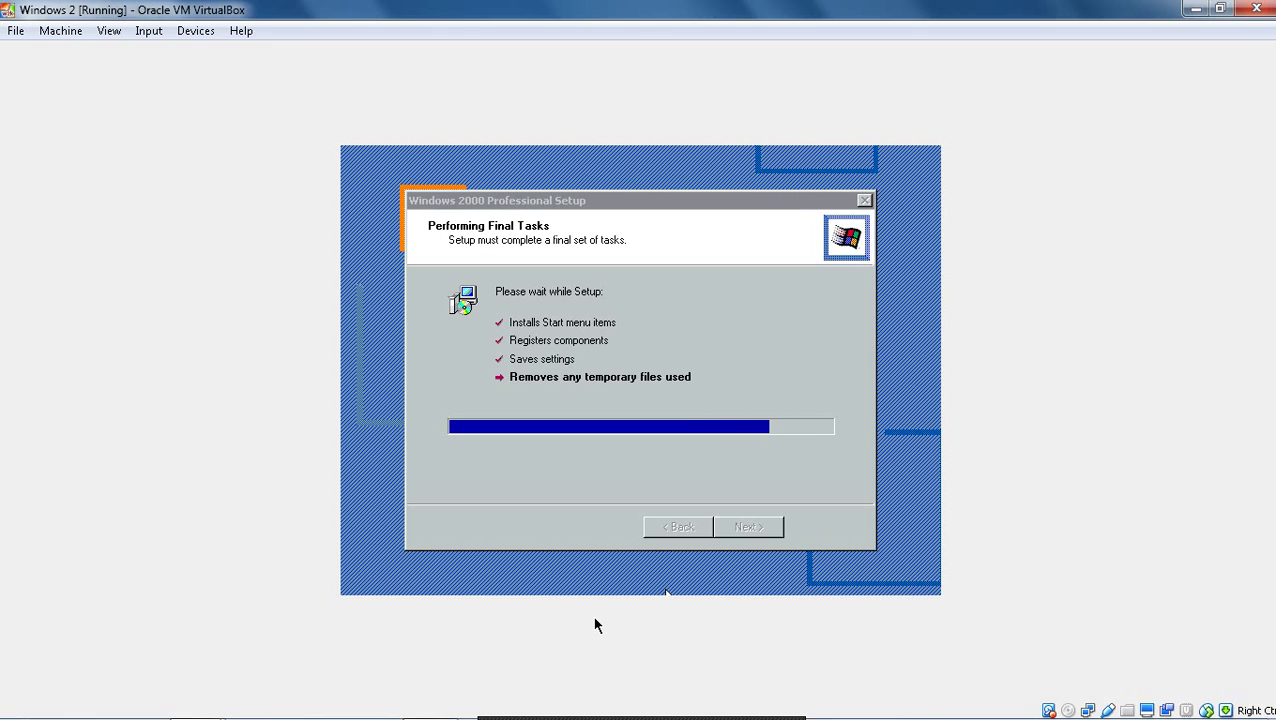
{"action": "key", "text": "Return"}
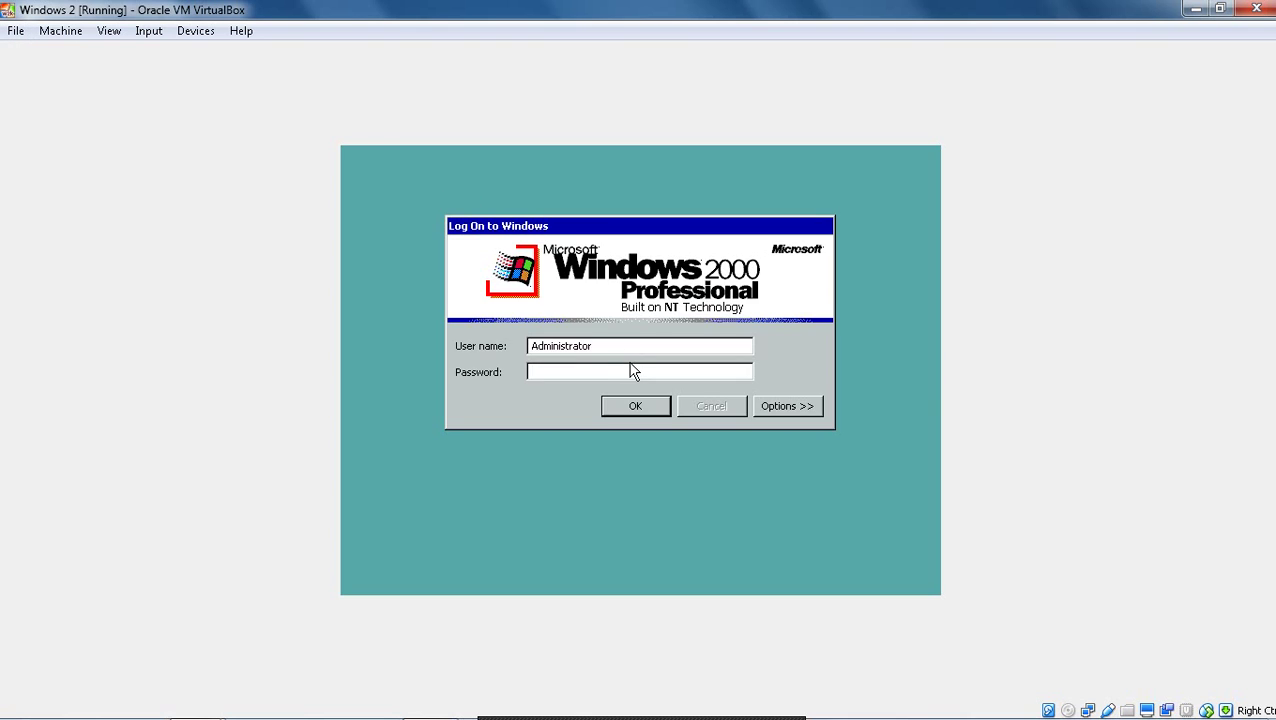
{"action": "left_click", "coordinate": [615, 404]}
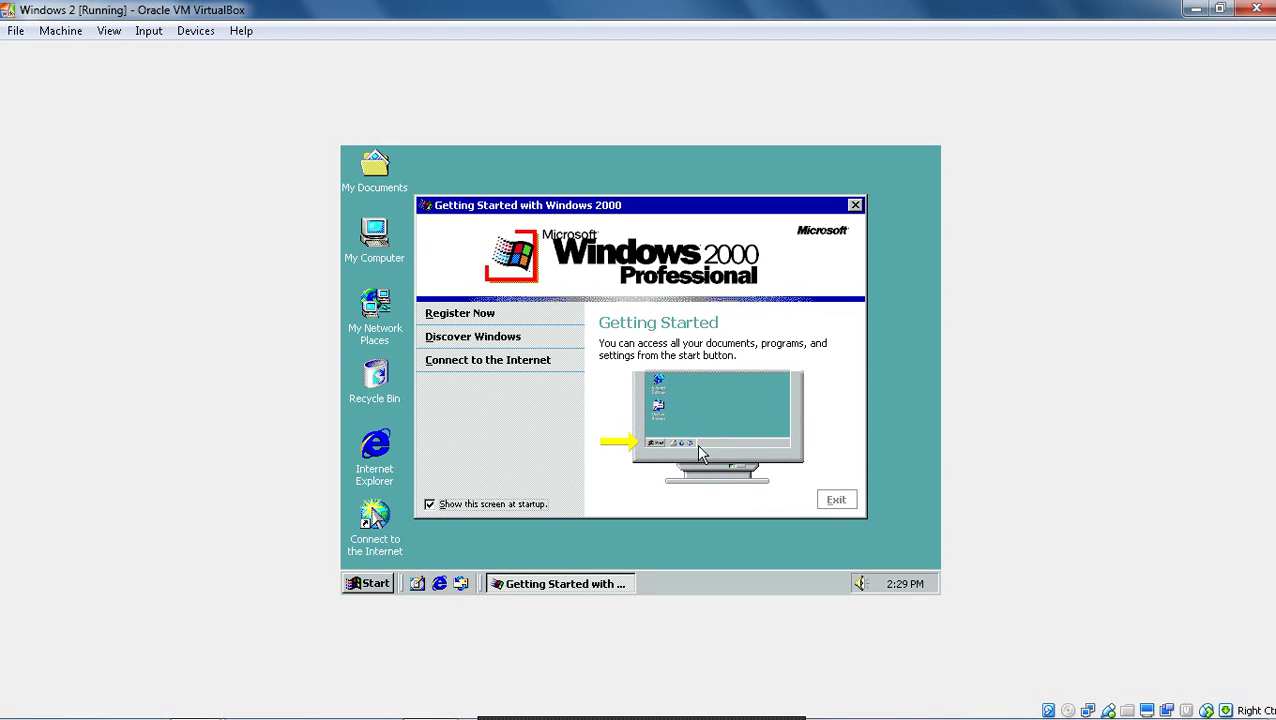
{"action": "left_click", "coordinate": [836, 502]}
{"action": "left_click", "coordinate": [352, 578]}
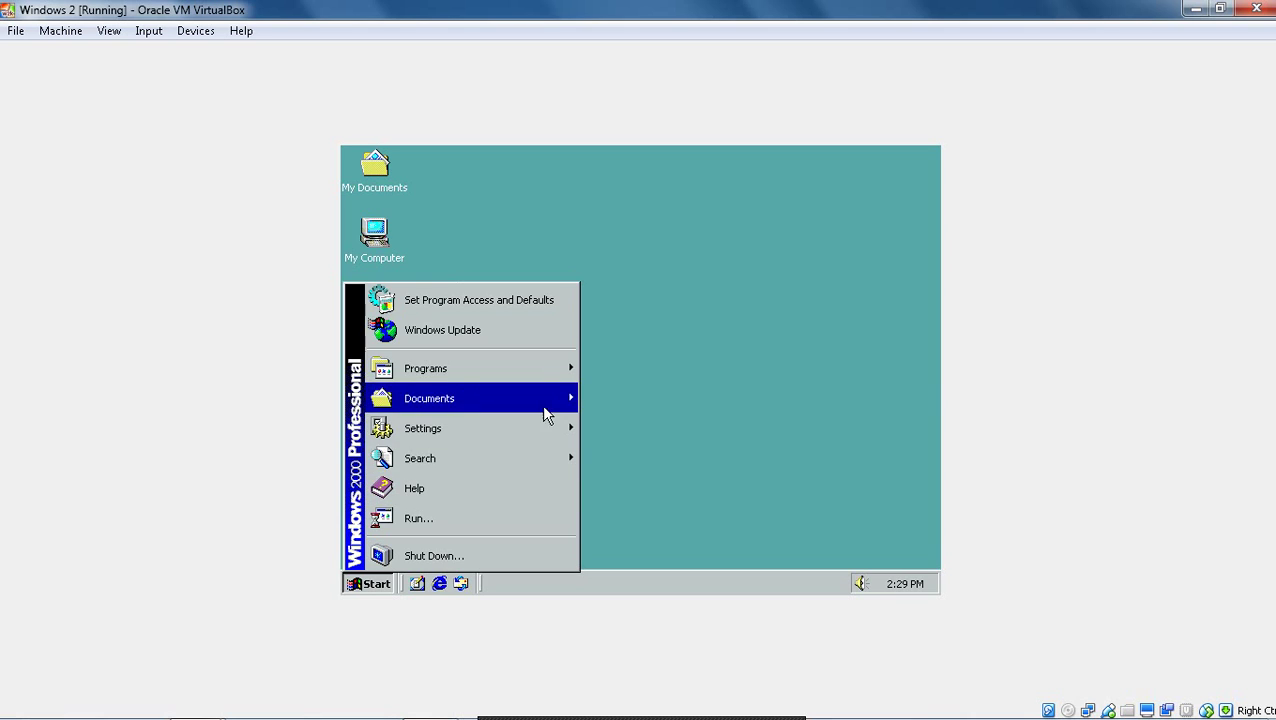
{"action": "left_click", "coordinate": [580, 308]}
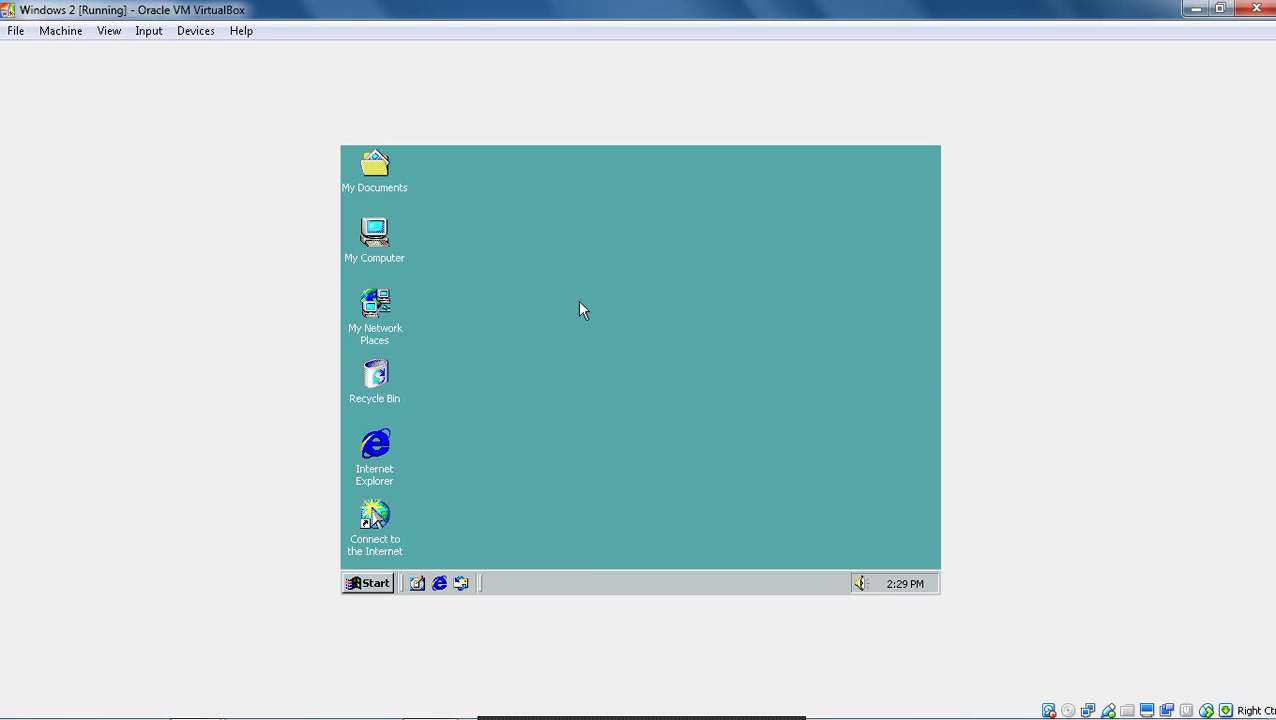
View the general system properties of My Computer, and close the dialog
{"action": "right_click", "coordinate": [379, 258]}
{"action": "left_click", "coordinate": [414, 425]}
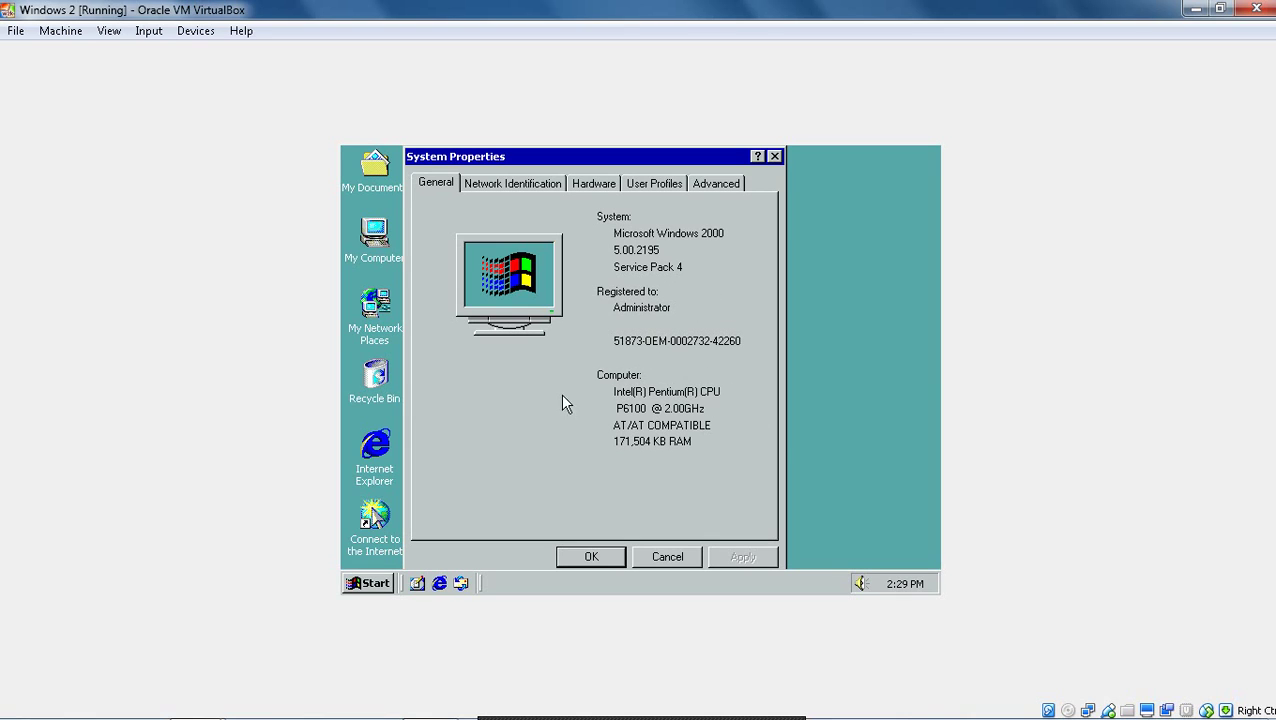
{"action": "left_click", "coordinate": [590, 557]}
{"action": "left_click", "coordinate": [388, 584]}
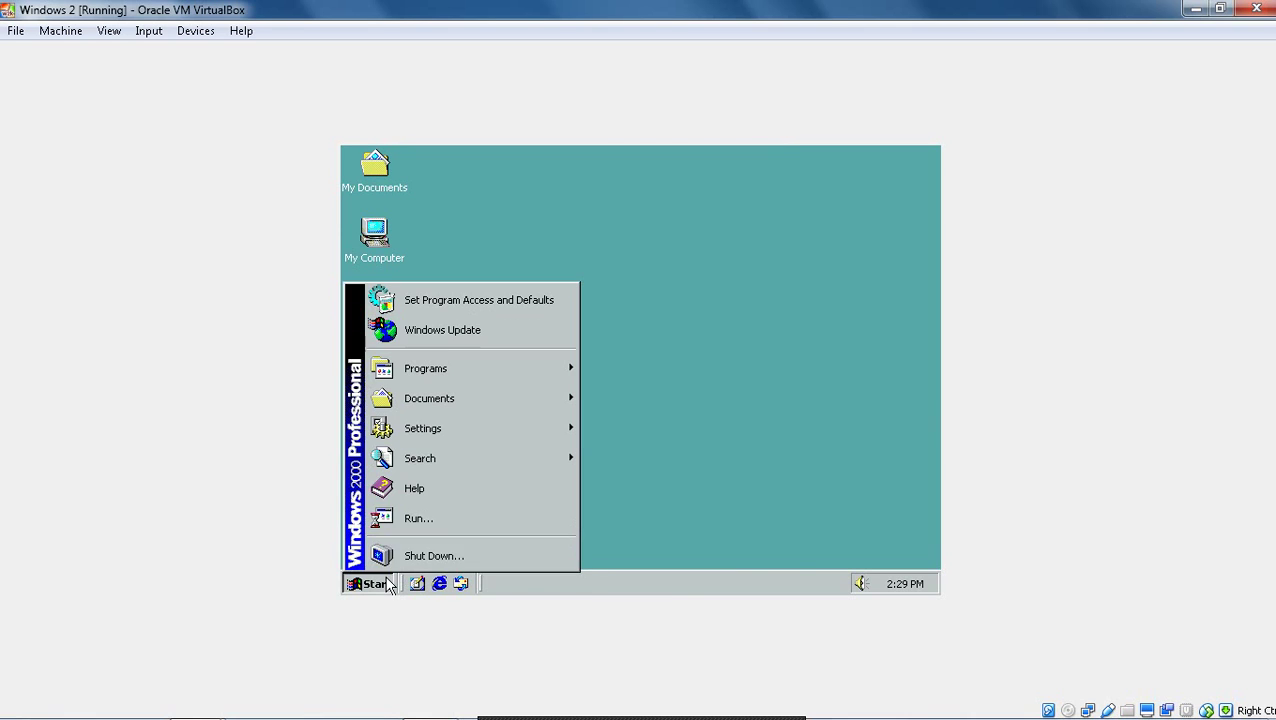
{"action": "left_click", "coordinate": [737, 557]}
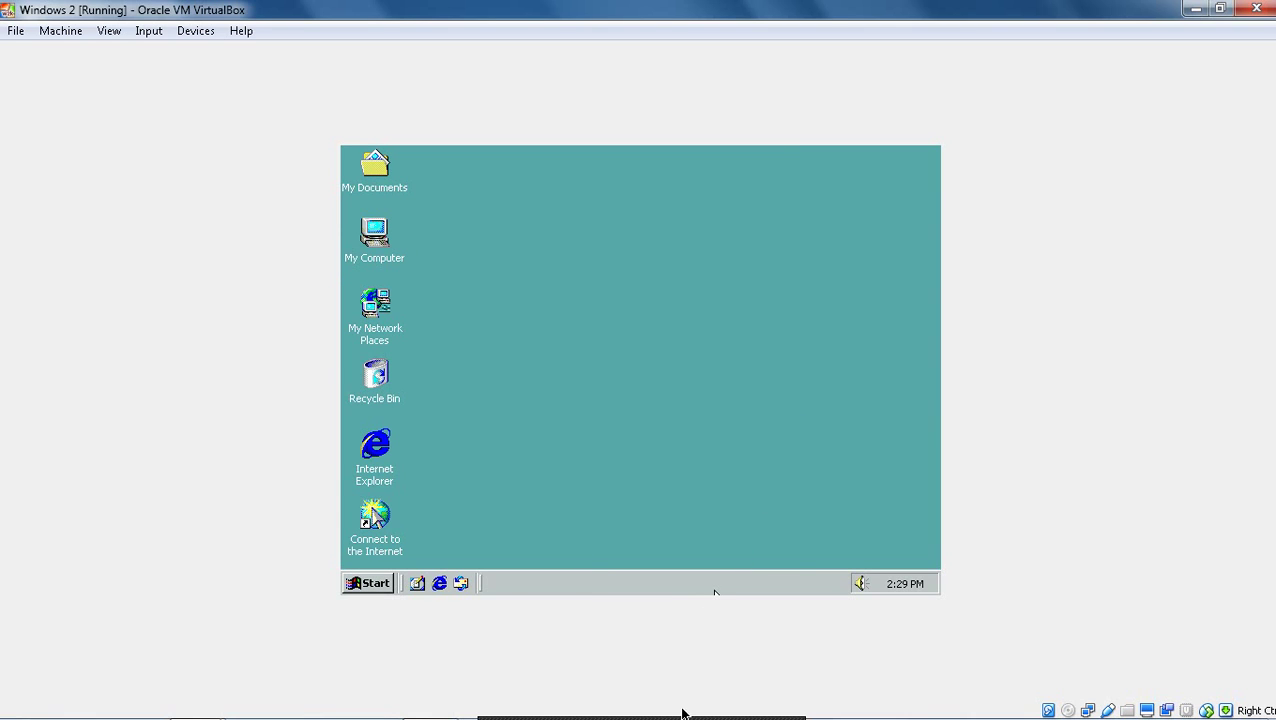
Create a new text document on the desktop and open it
{"action": "right_click", "coordinate": [570, 269]}
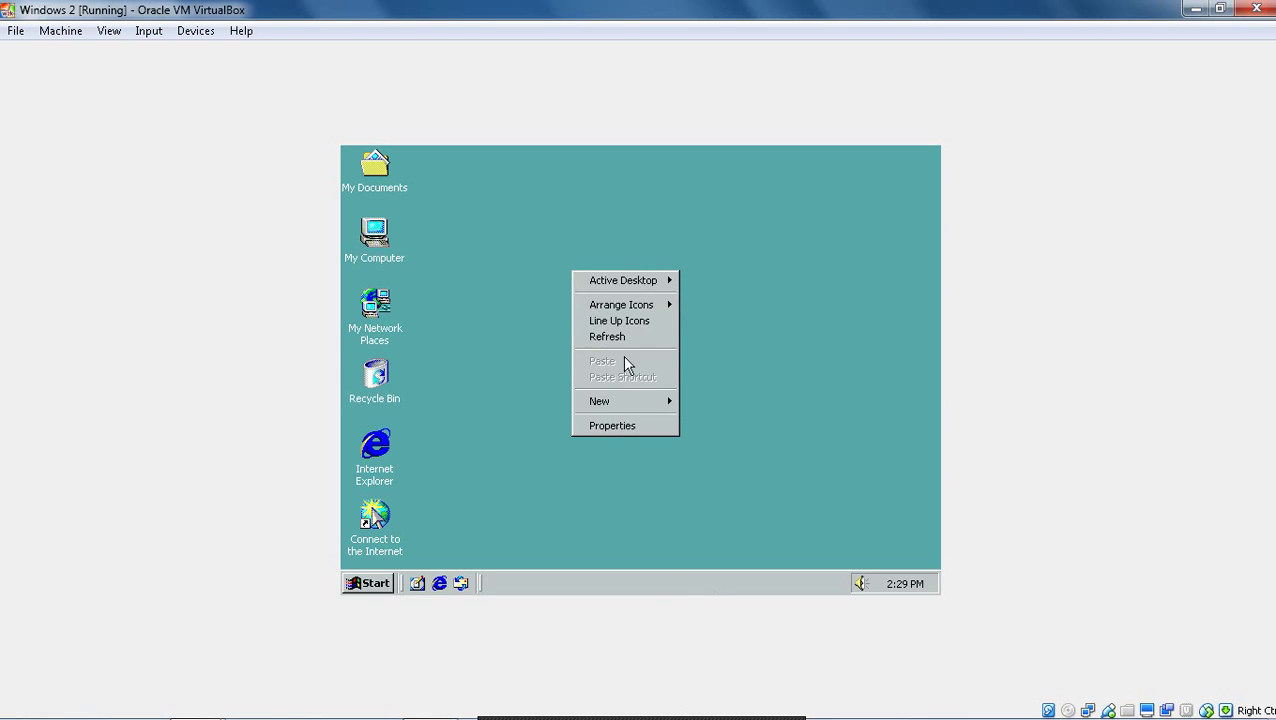
{"action": "mouse_move", "coordinate": [600, 405]}
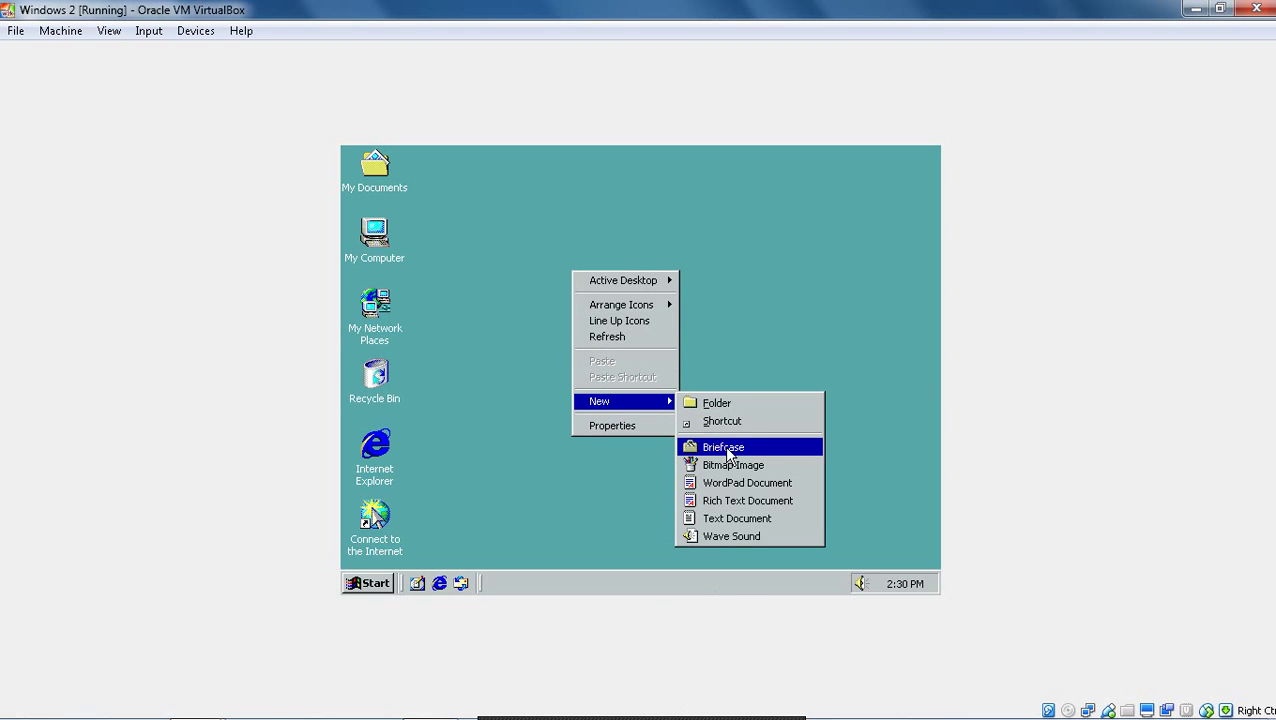
{"action": "left_click", "coordinate": [744, 522]}
{"action": "double_click", "coordinate": [596, 299]}
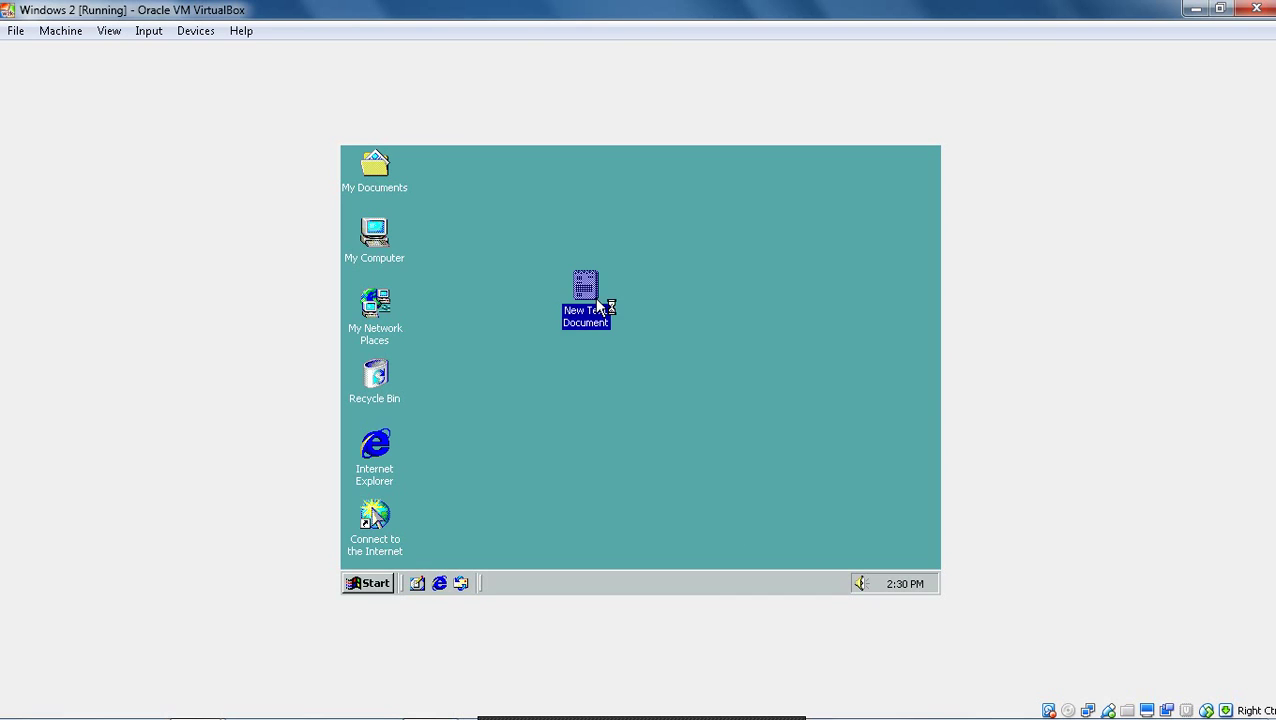
Set the text document's font to Microsoft Sans Serif, Regular, size 20
{"action": "left_click", "coordinate": [501, 257]}
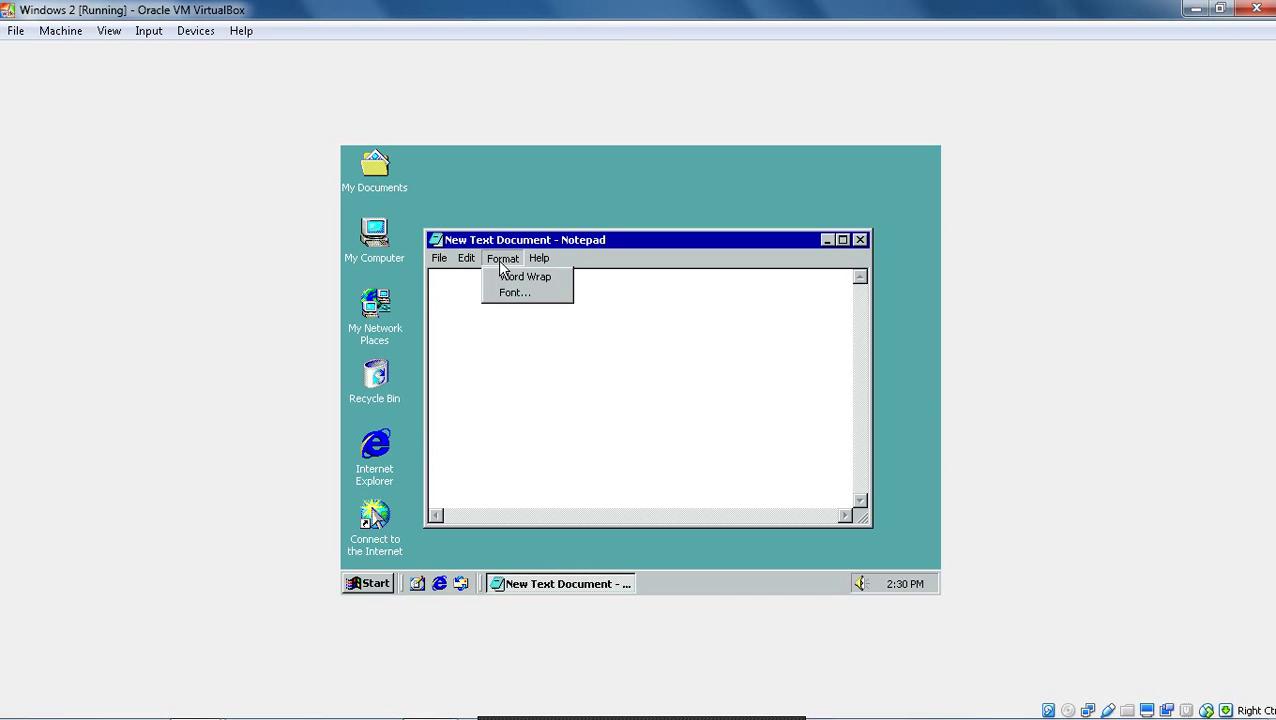
{"action": "left_click", "coordinate": [536, 297]}
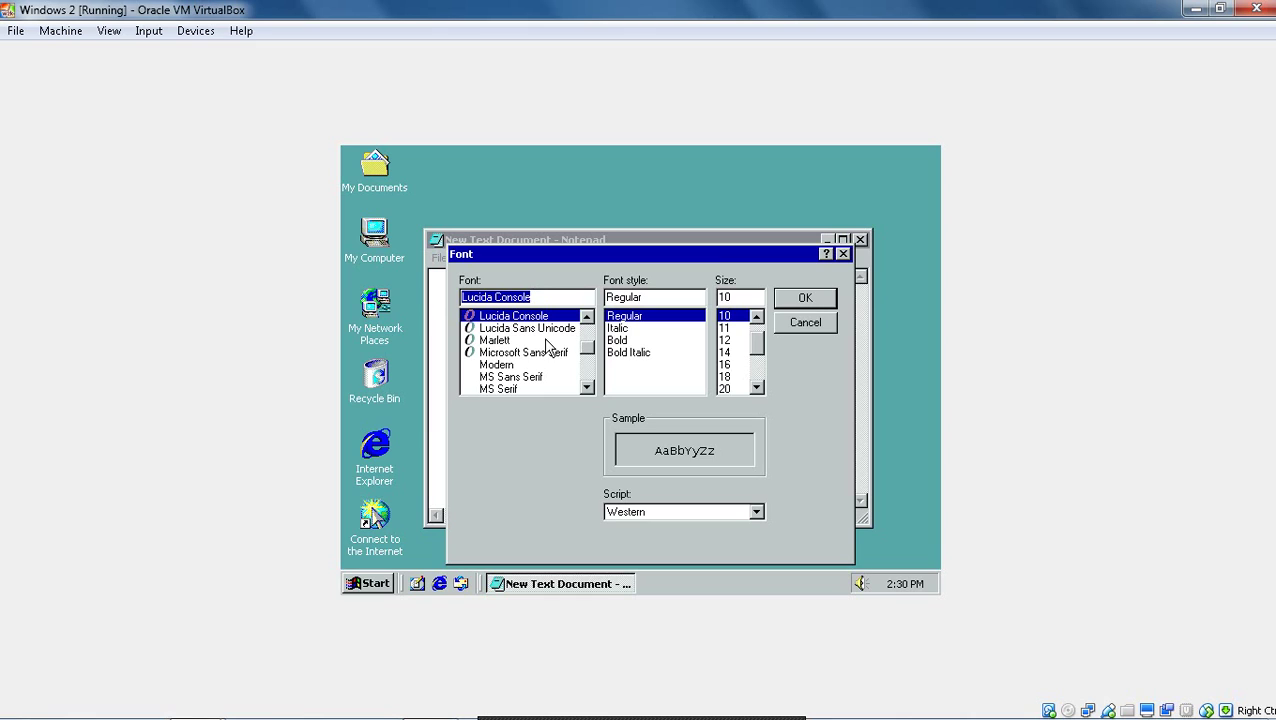
{"action": "left_click", "coordinate": [548, 354]}
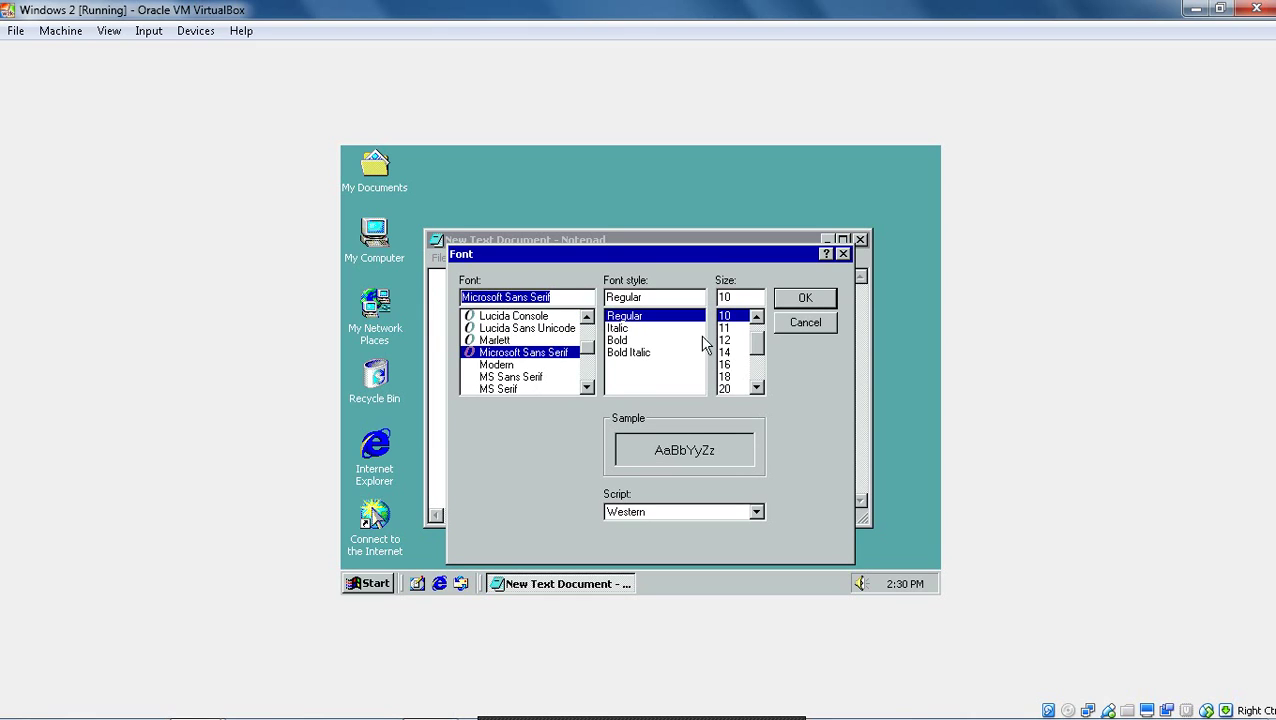
{"action": "left_click", "coordinate": [728, 364]}
{"action": "left_click", "coordinate": [731, 388]}
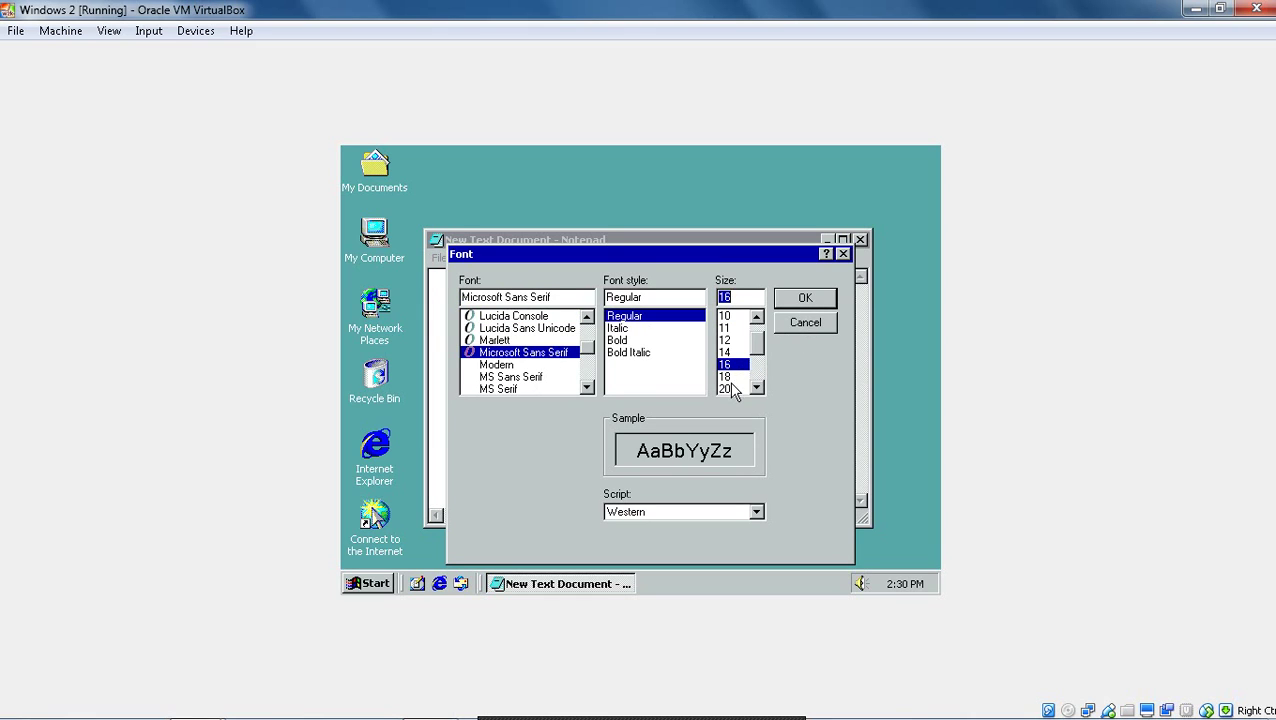
{"action": "left_click", "coordinate": [800, 300]}
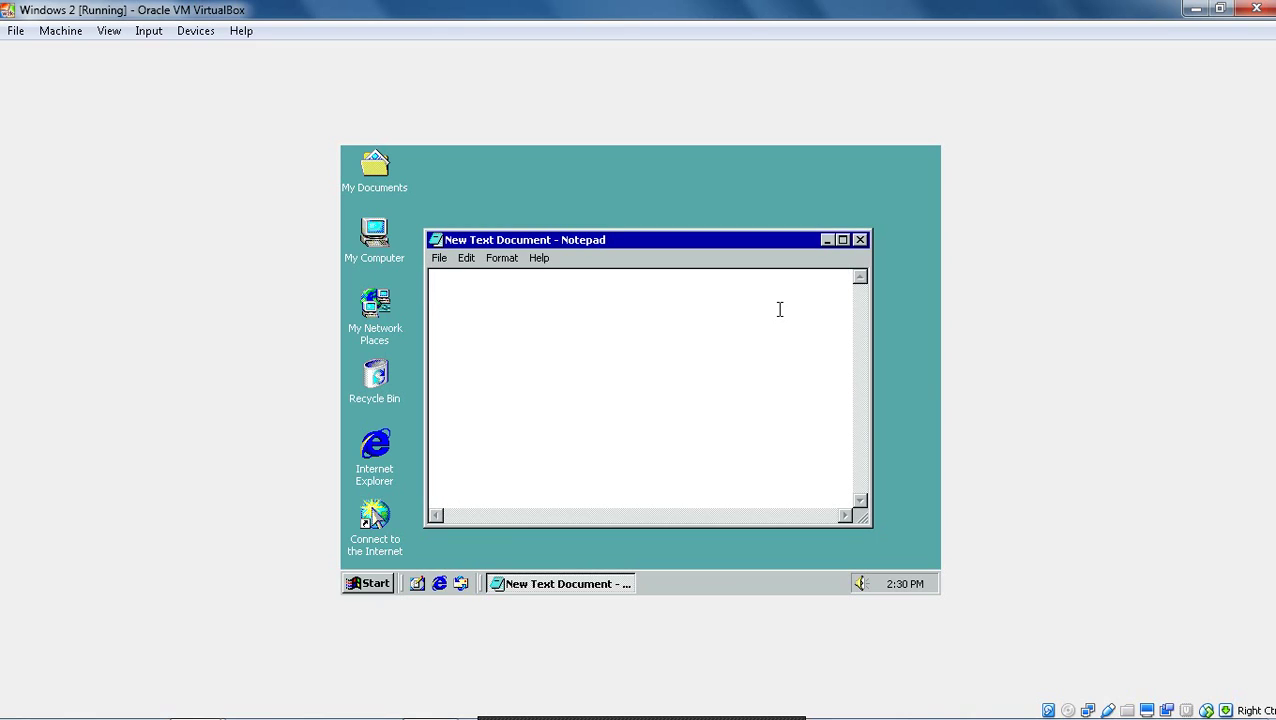
Write "Thanks for watching" in the text document
{"action": "type", "text": "Thanks for wa"}
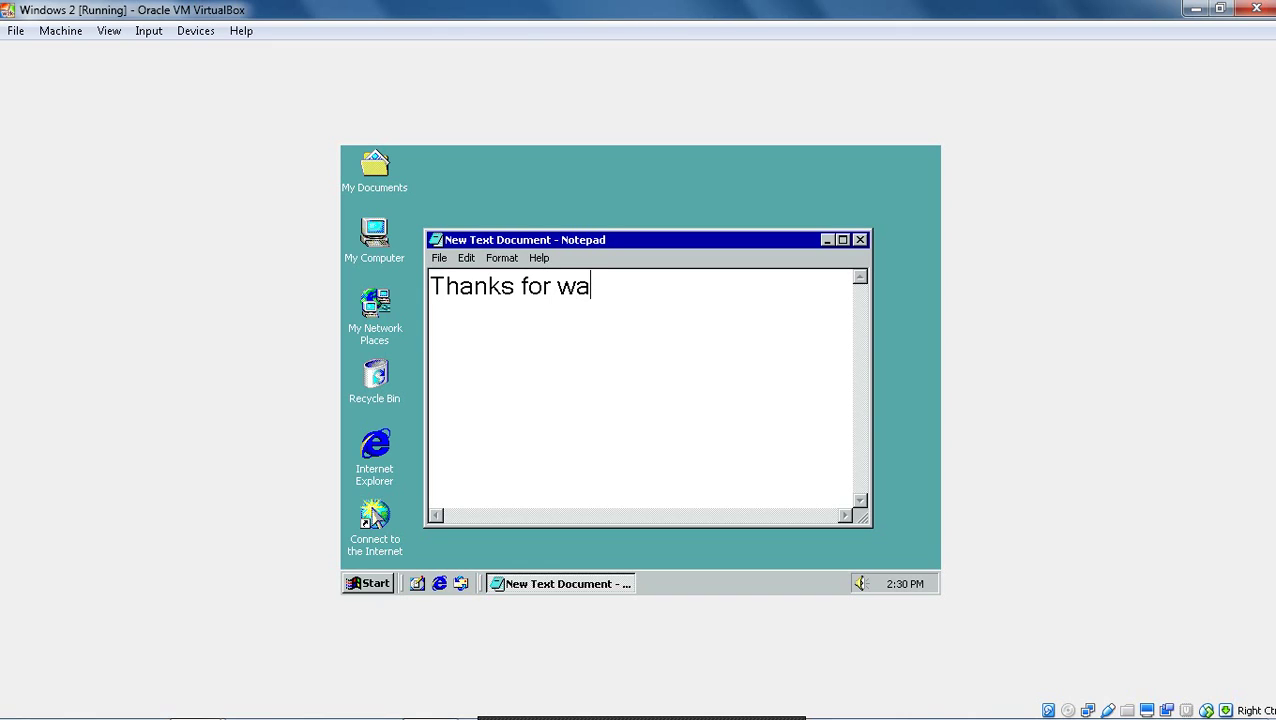
{"action": "type", "text": "tching :)1"}
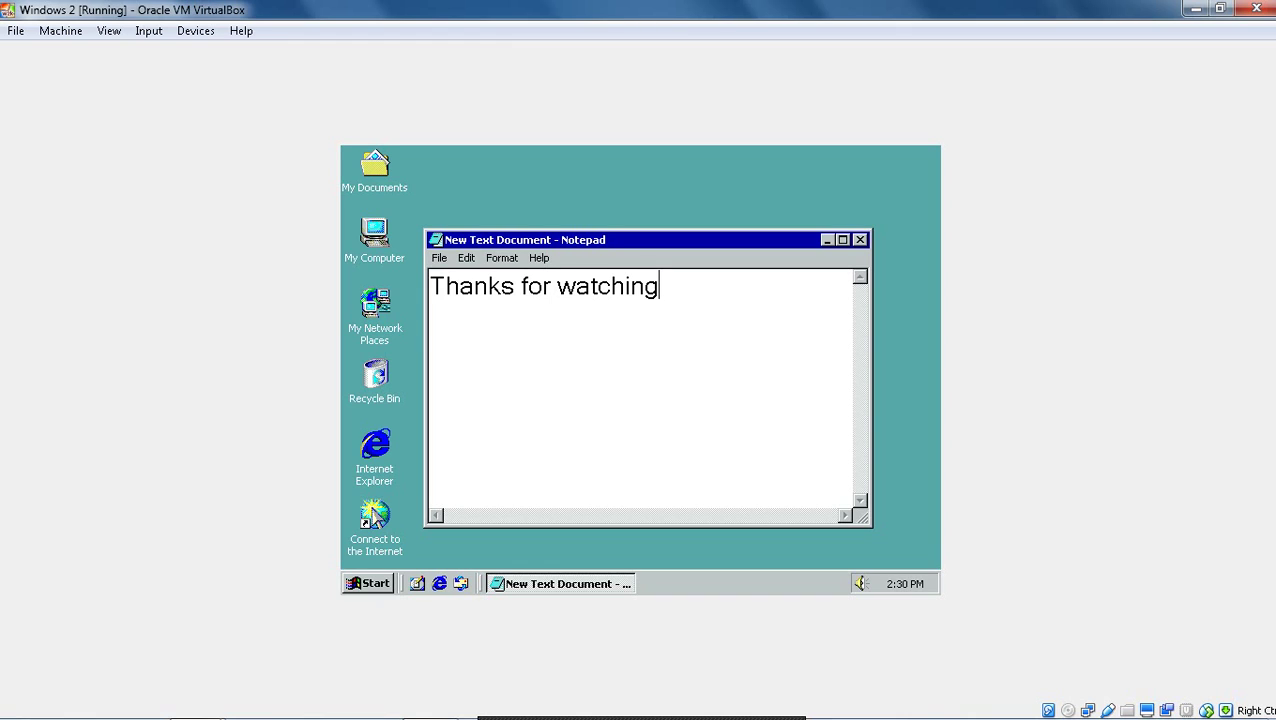